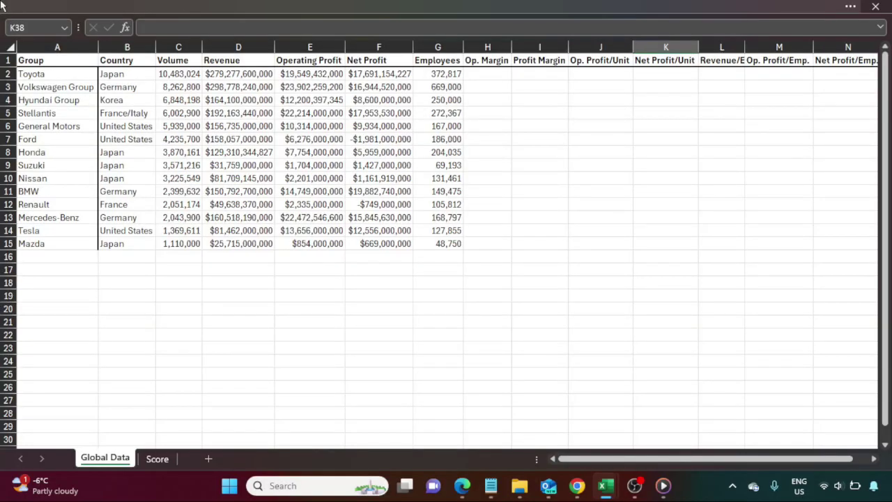
Review the Global Data columns Group, Country, Volume, Revenue, Operating Profit, Net Profit and Employees.
left_click(42, 44)
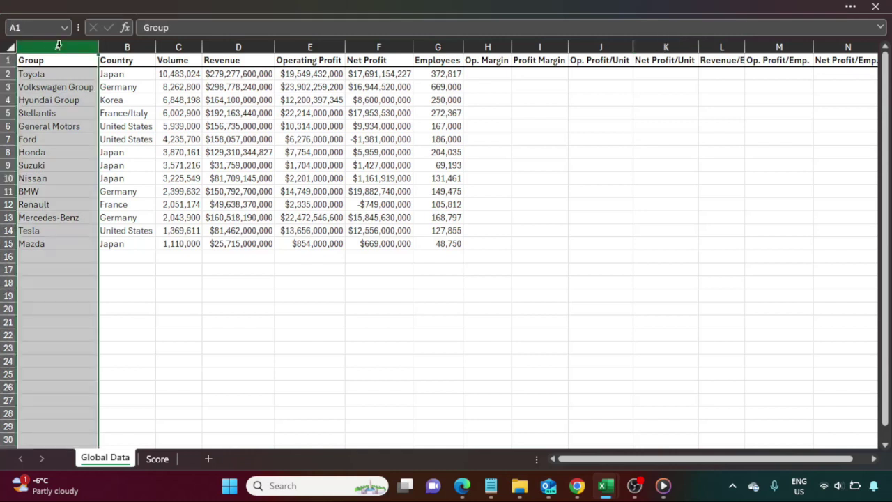
left_click_drag(57, 46, 125, 46)
left_click(125, 46)
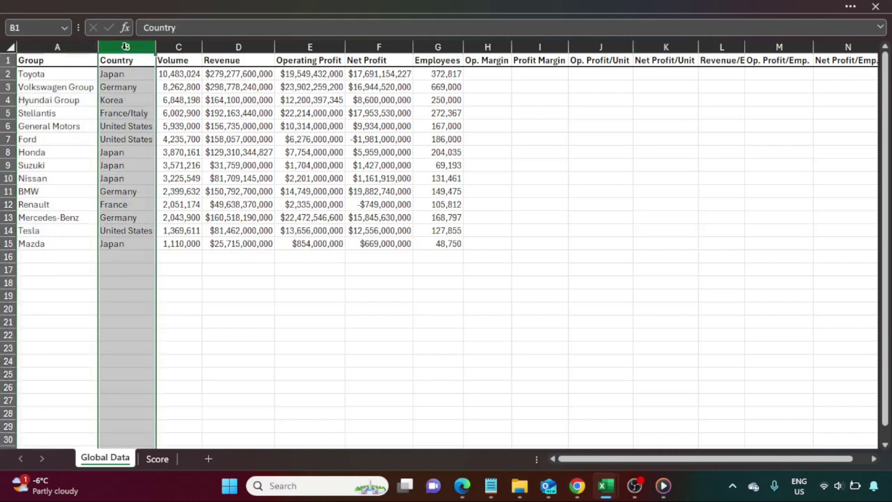
left_click_drag(125, 46, 174, 46)
left_click(176, 46)
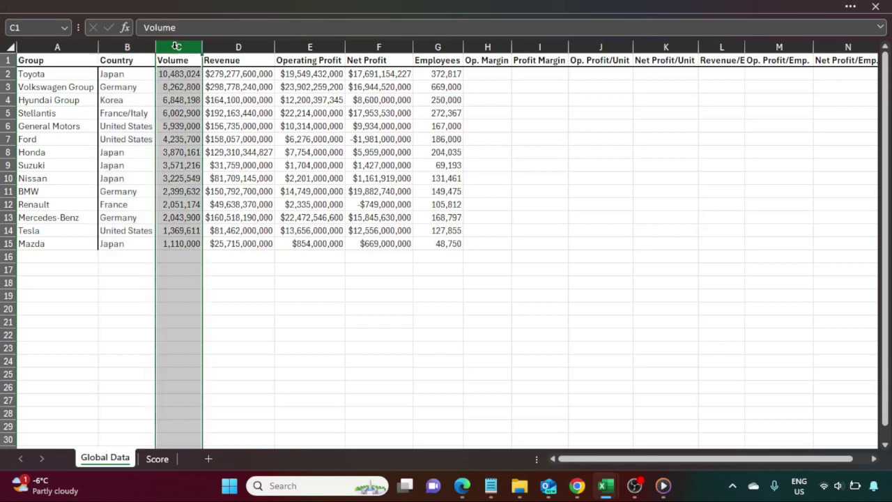
left_click(220, 46)
left_click(290, 46)
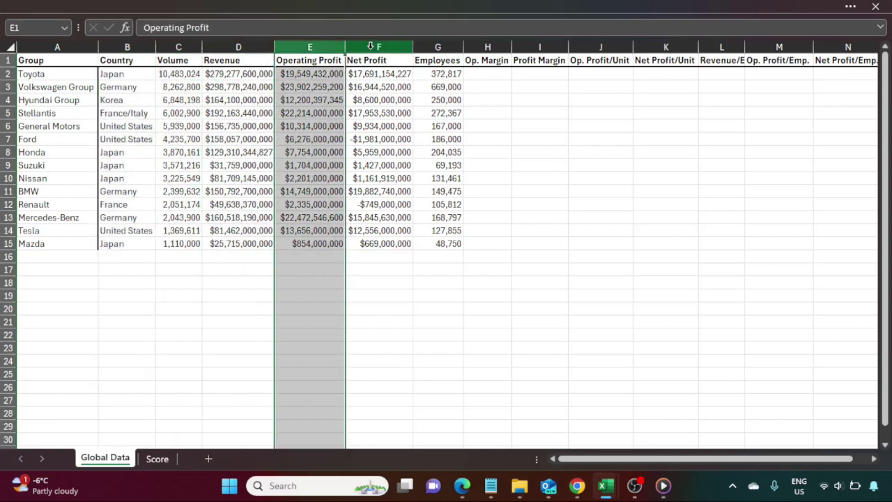
left_click(371, 46)
left_click(432, 47)
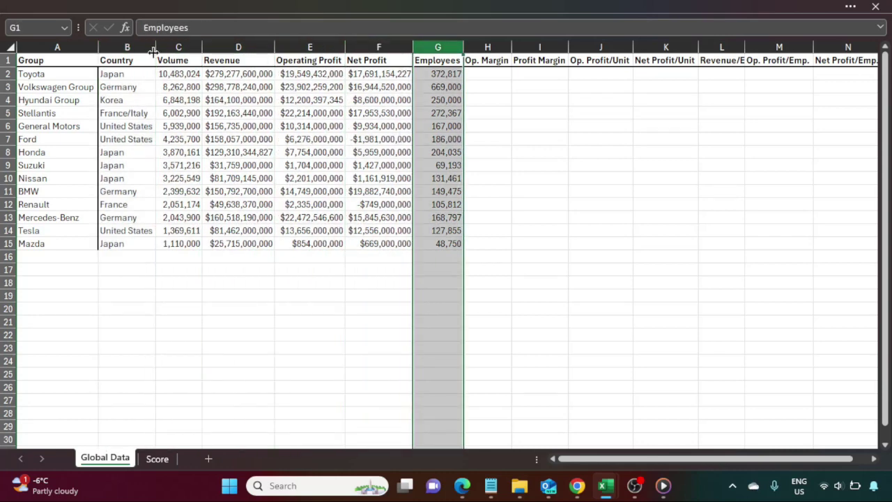
left_click(61, 61)
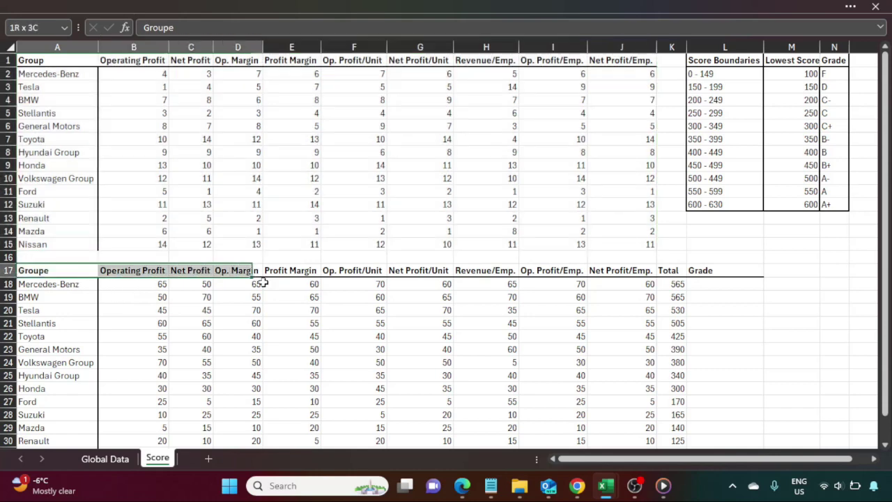
left_click_drag(262, 282, 734, 403)
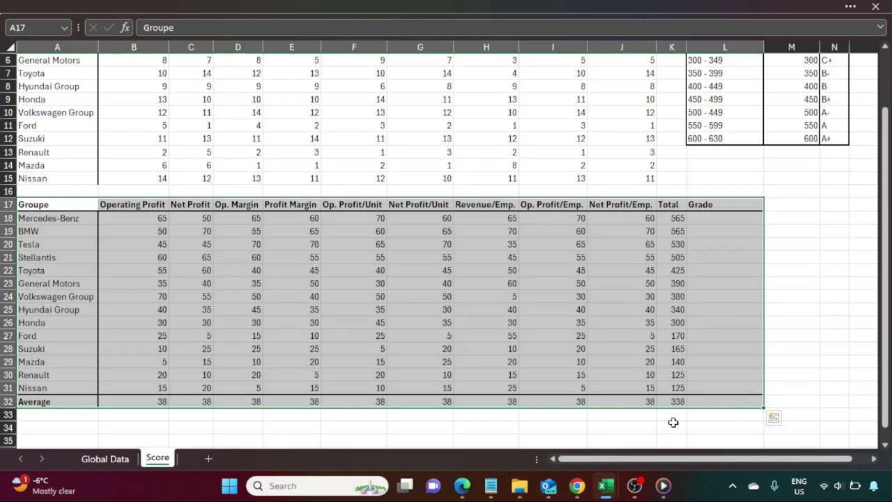
scroll(691, 410, "up", 2)
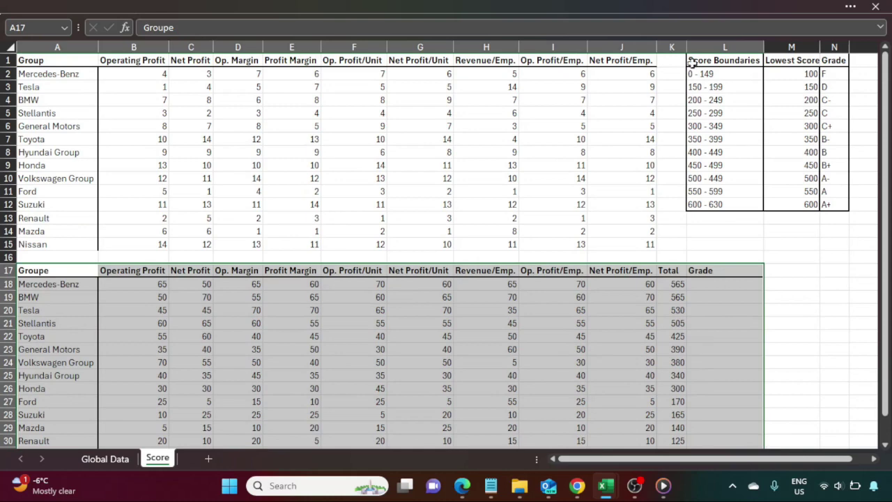
left_click_drag(700, 61, 839, 202)
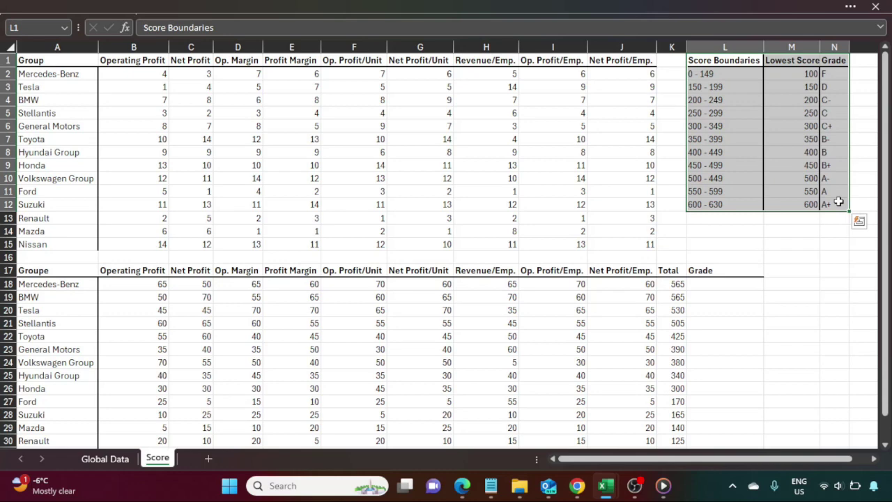
left_click(711, 284)
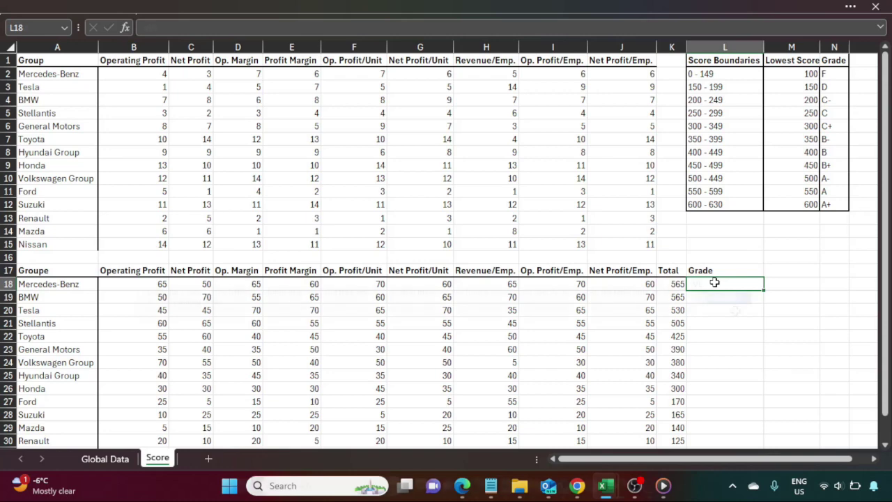
Enter =VLOOKUP(K18,$M$2:$N$12,2) in L18 to grade Mercedes-Benz's total against the grade table.
type("=VL")
double_click(727, 303)
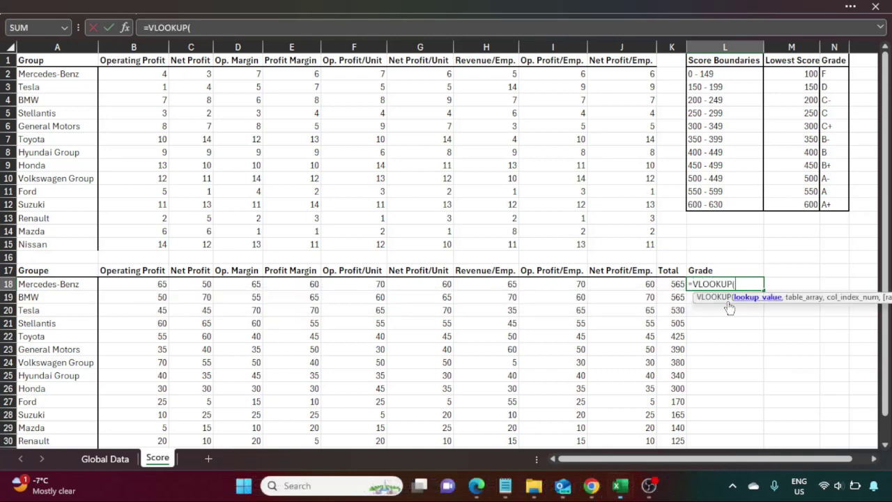
left_click(672, 285)
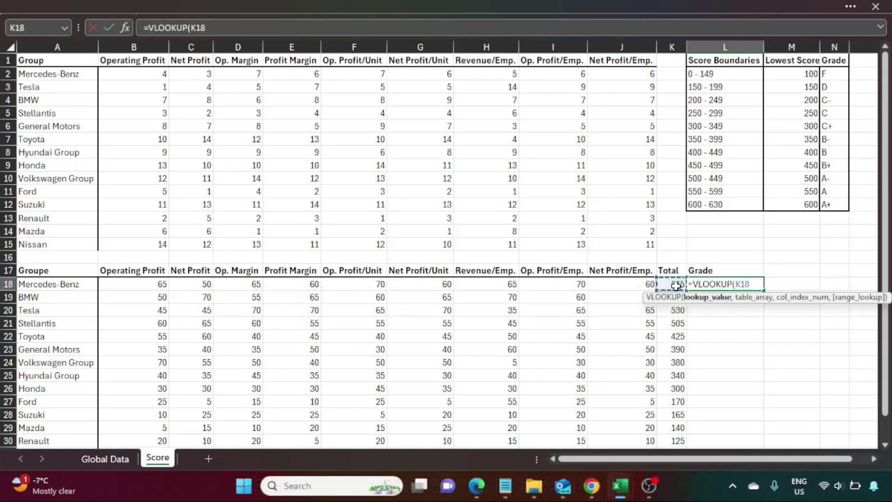
type(",")
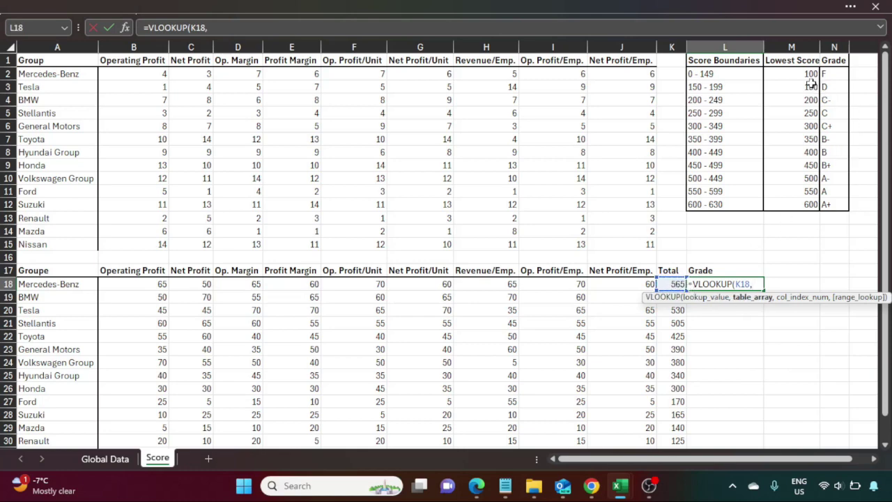
left_click_drag(797, 70, 824, 213)
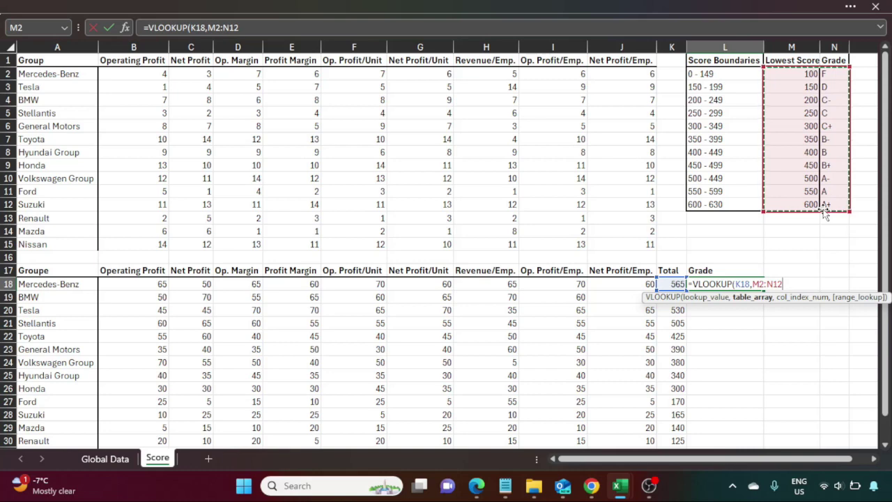
key("F4")
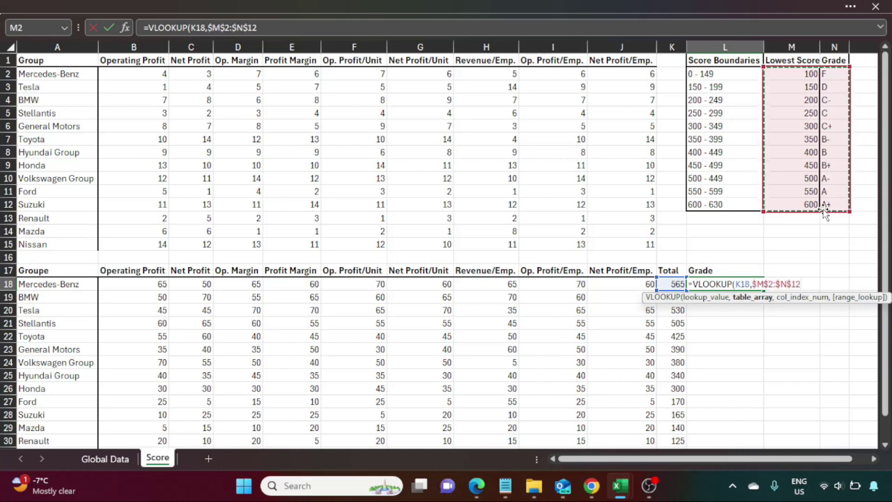
type(",")
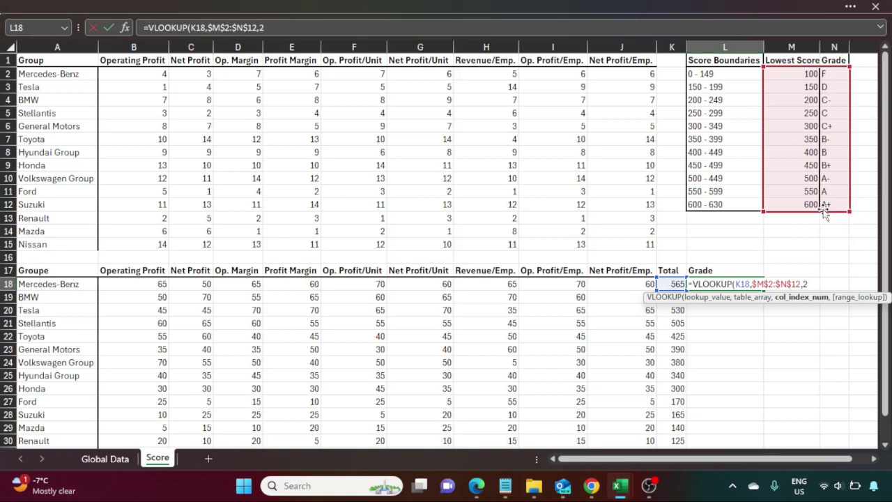
type("2)")
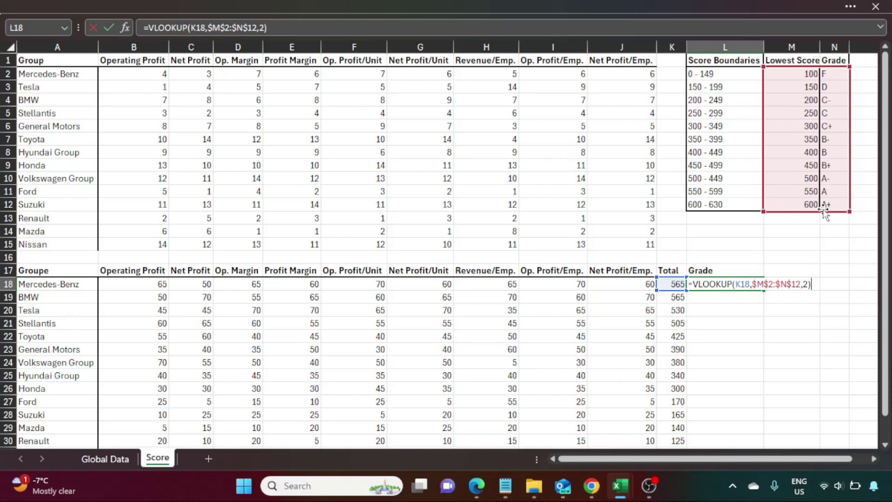
key("Return")
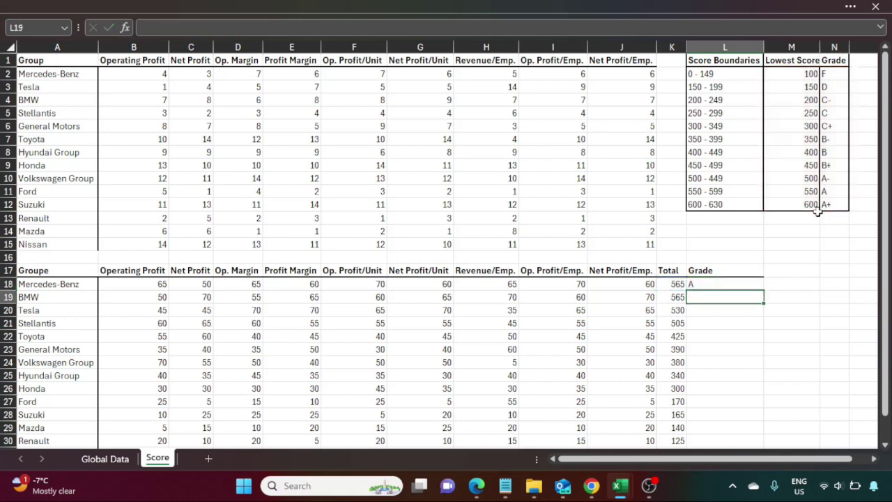
left_click(718, 285)
Copy the grade formula down through L31 and into the Average row's cell L32.
left_click_drag(761, 291, 725, 376)
left_click(728, 391)
key("ctrl+v")
key("Escape")
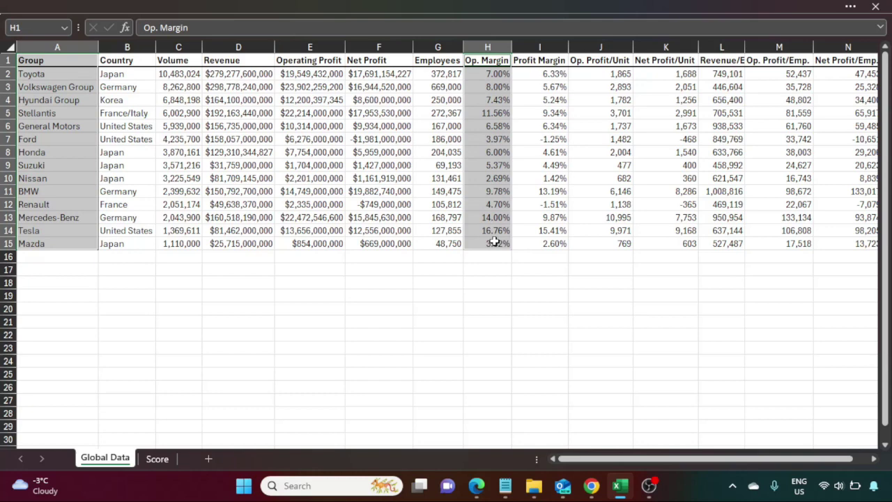
Insert a 2-D bar chart of each group's Op. Margin and nudge it up and left.
left_click(392, 14)
left_click(92, 41)
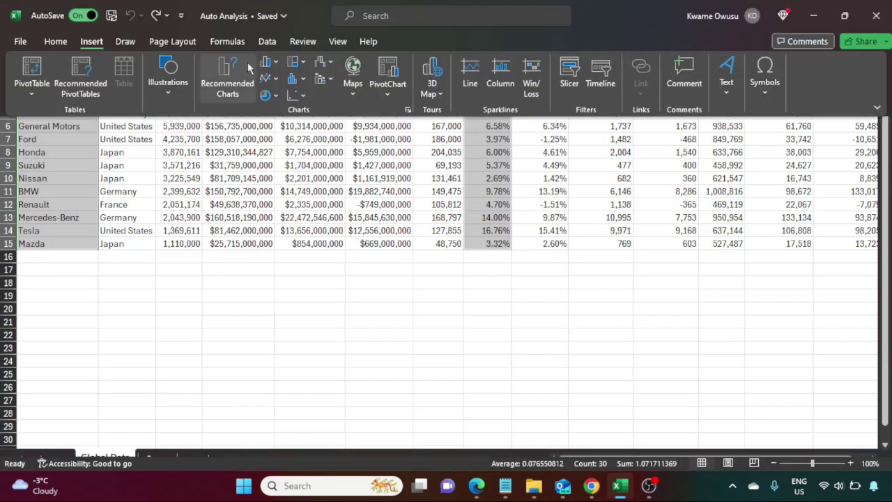
left_click(270, 62)
left_click(282, 230)
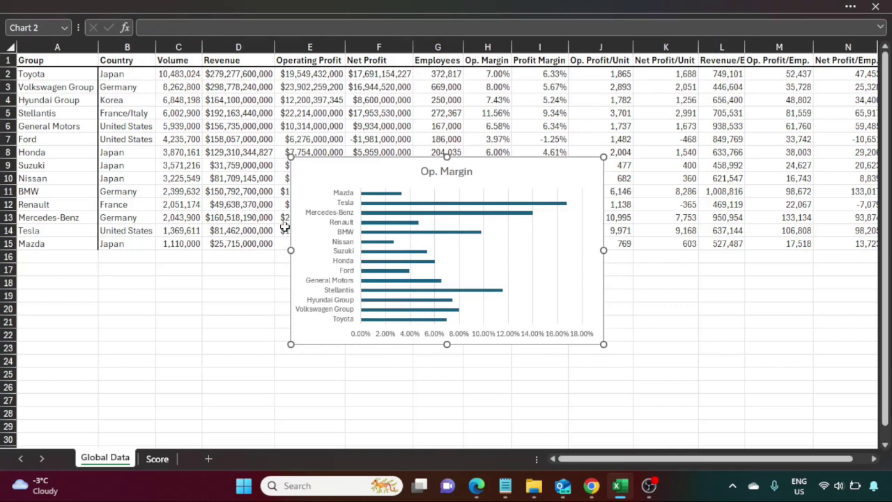
left_click_drag(504, 167, 481, 153)
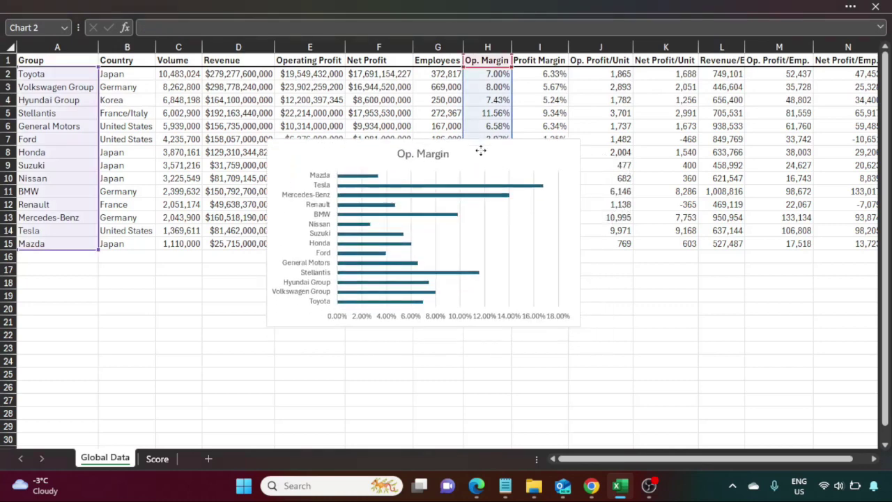